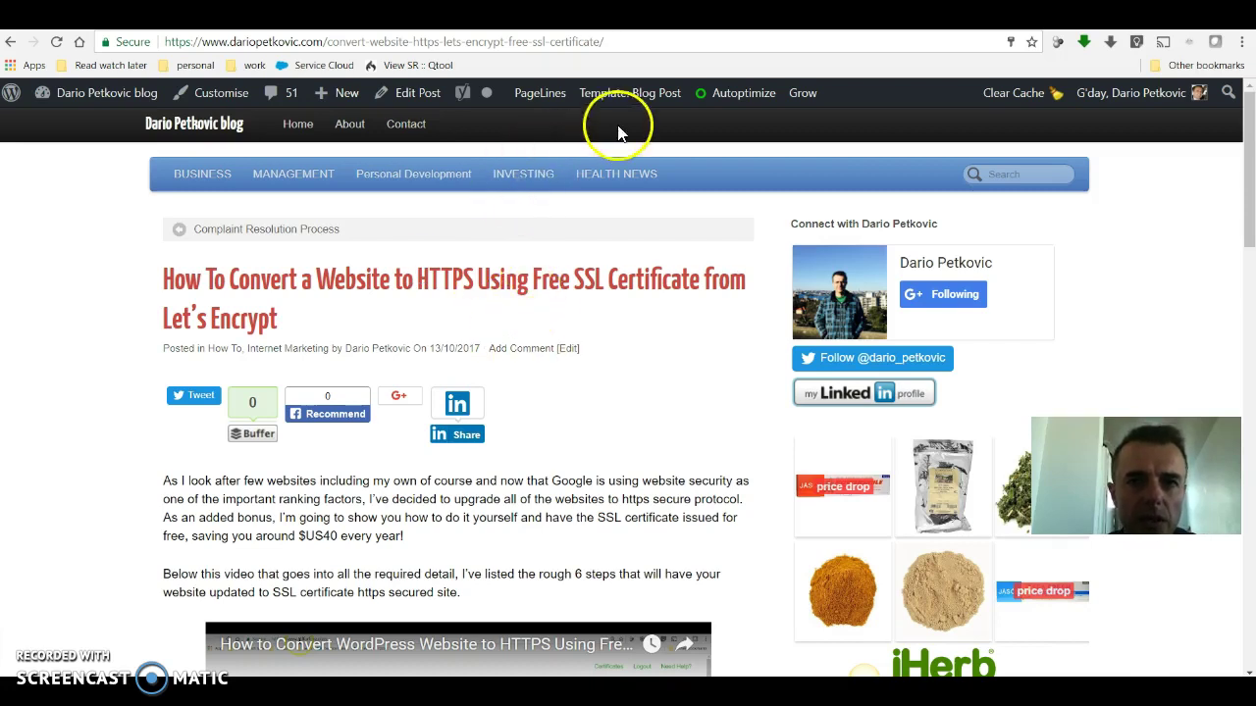
# Switch from the HTTPS blog post to the migration site's home page tab
pyautogui.hotkey('ctrl', 'Tab')
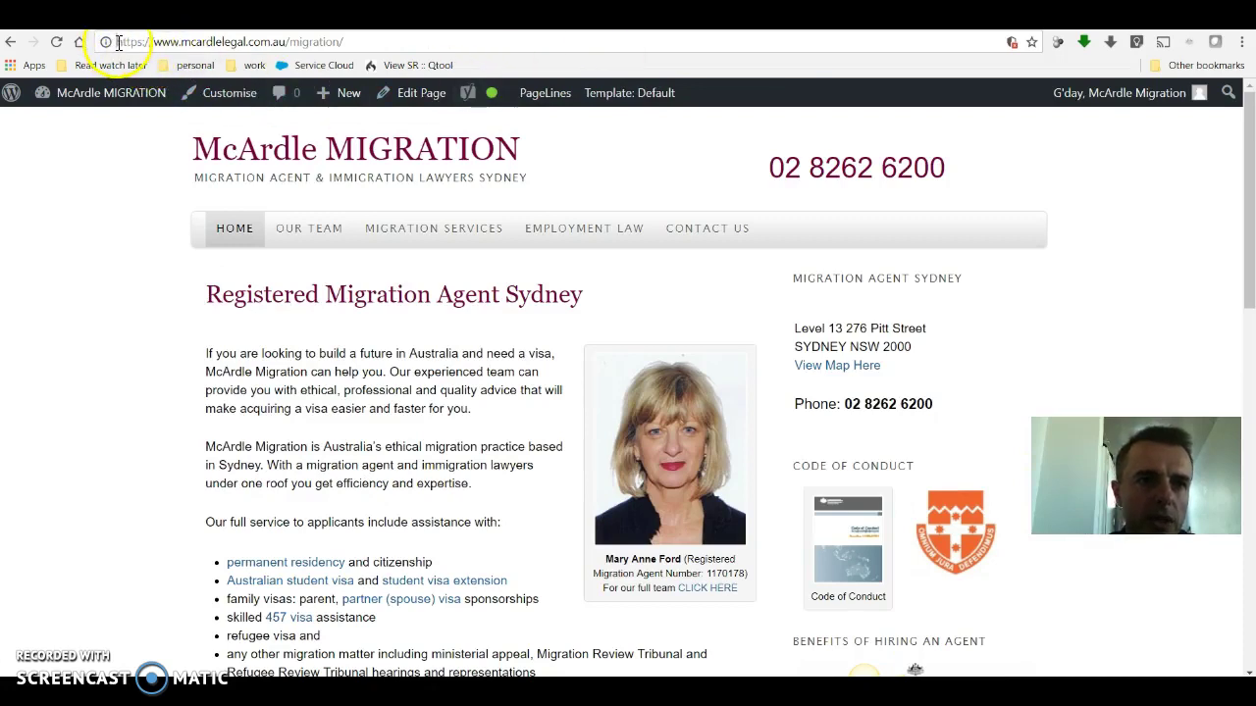
# Highlight the https in the migration site's address and check its connection security details
pyautogui.moveTo(119, 42); pyautogui.dragTo(144, 42)
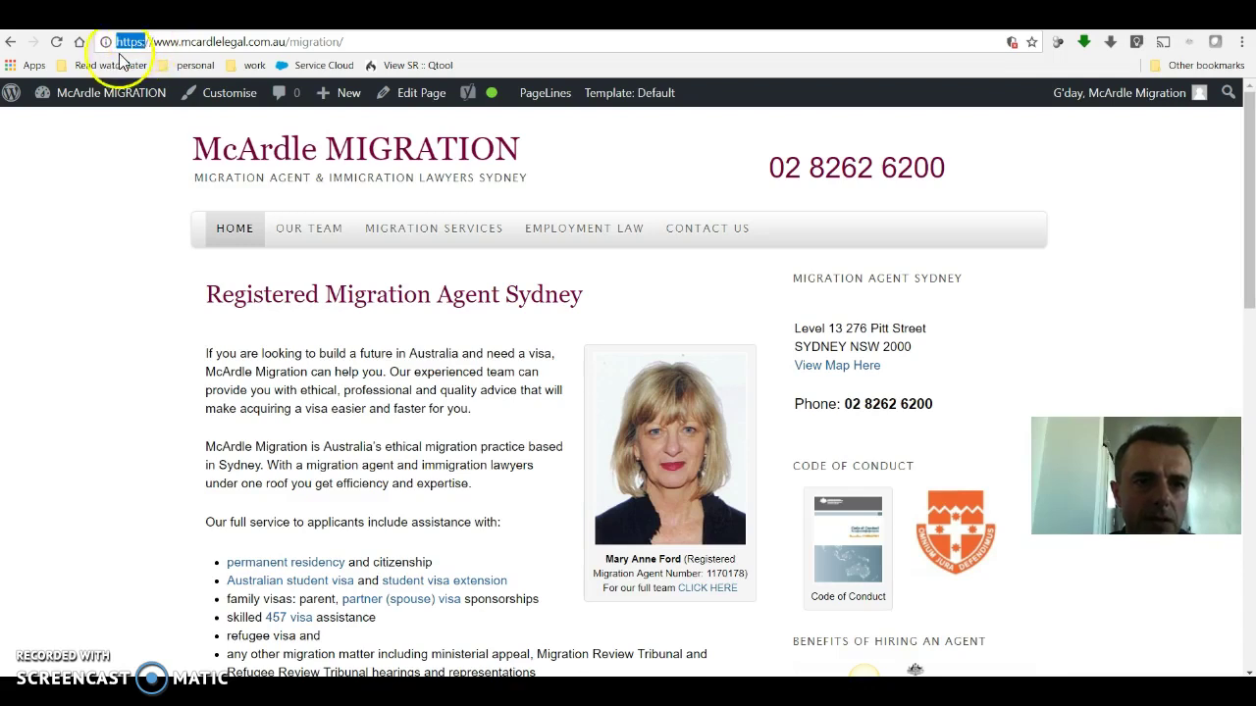
pyautogui.click(105, 43)
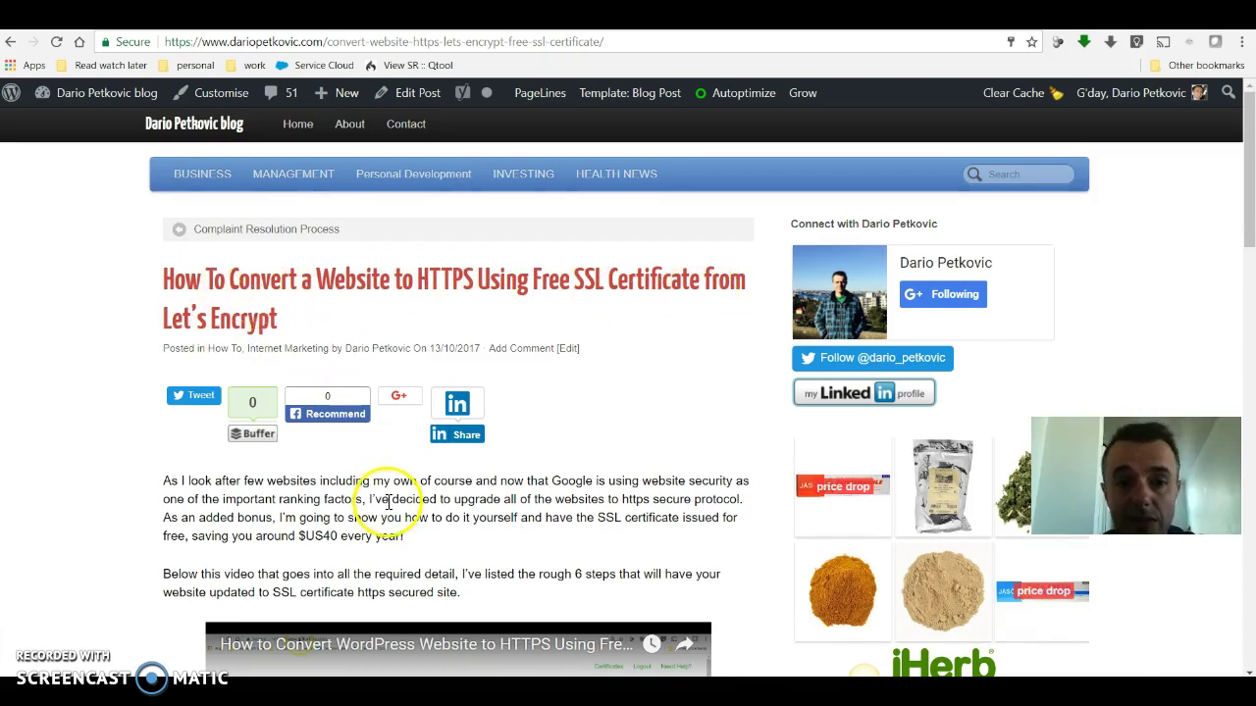
# Scroll the HTTPS blog post down toward its final step 7
pyautogui.scroll(-2, 388, 503)
pyautogui.scroll(-1, 479, 355)
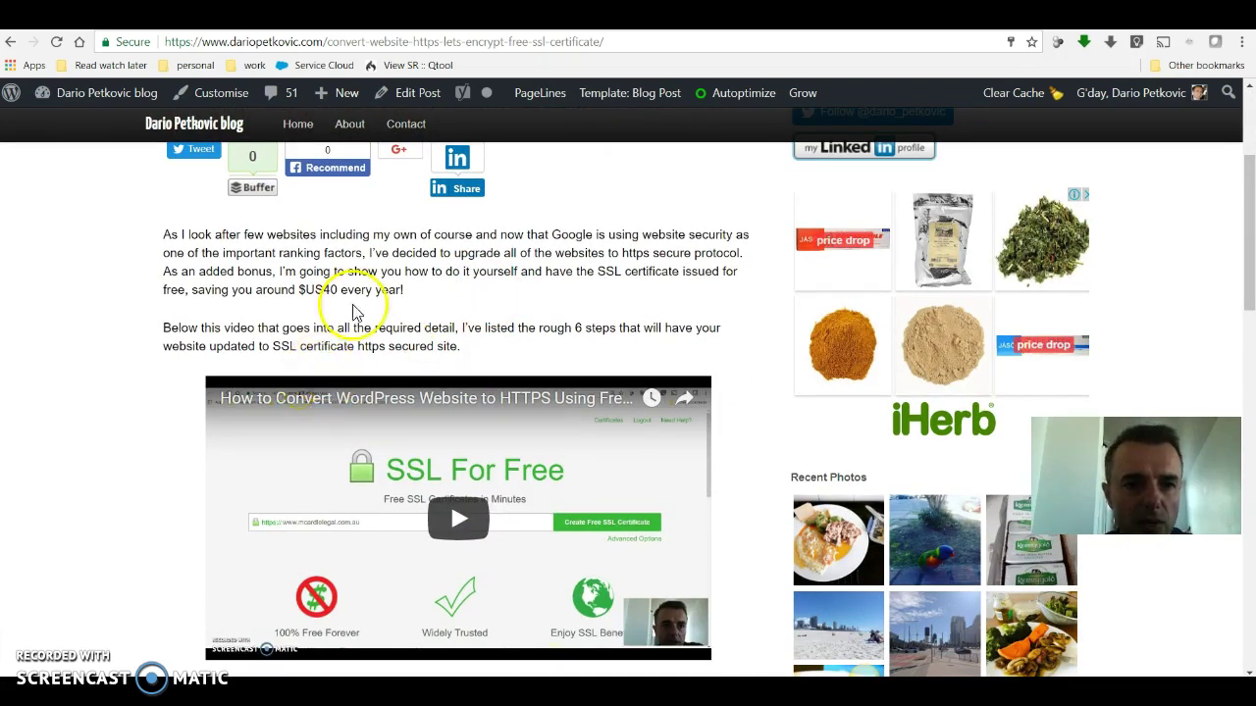
pyautogui.scroll(-2, 387, 366)
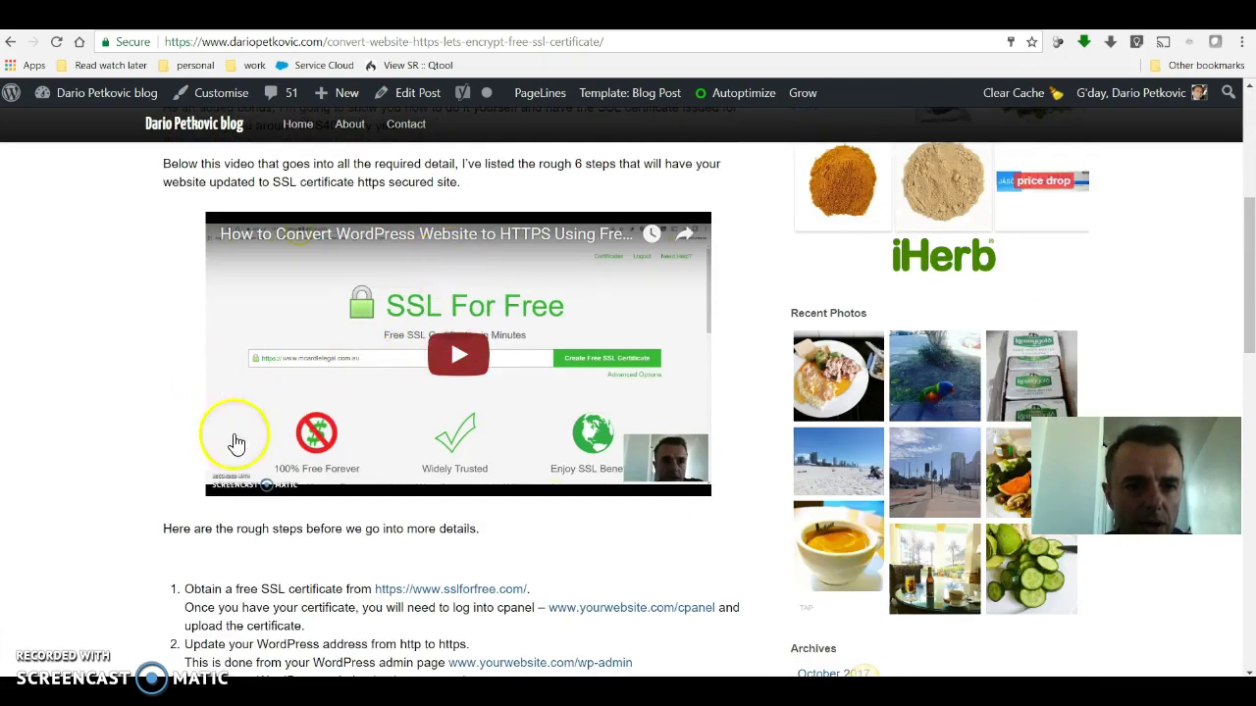
pyautogui.scroll(-3, 255, 446)
pyautogui.scroll(-2, 285, 467)
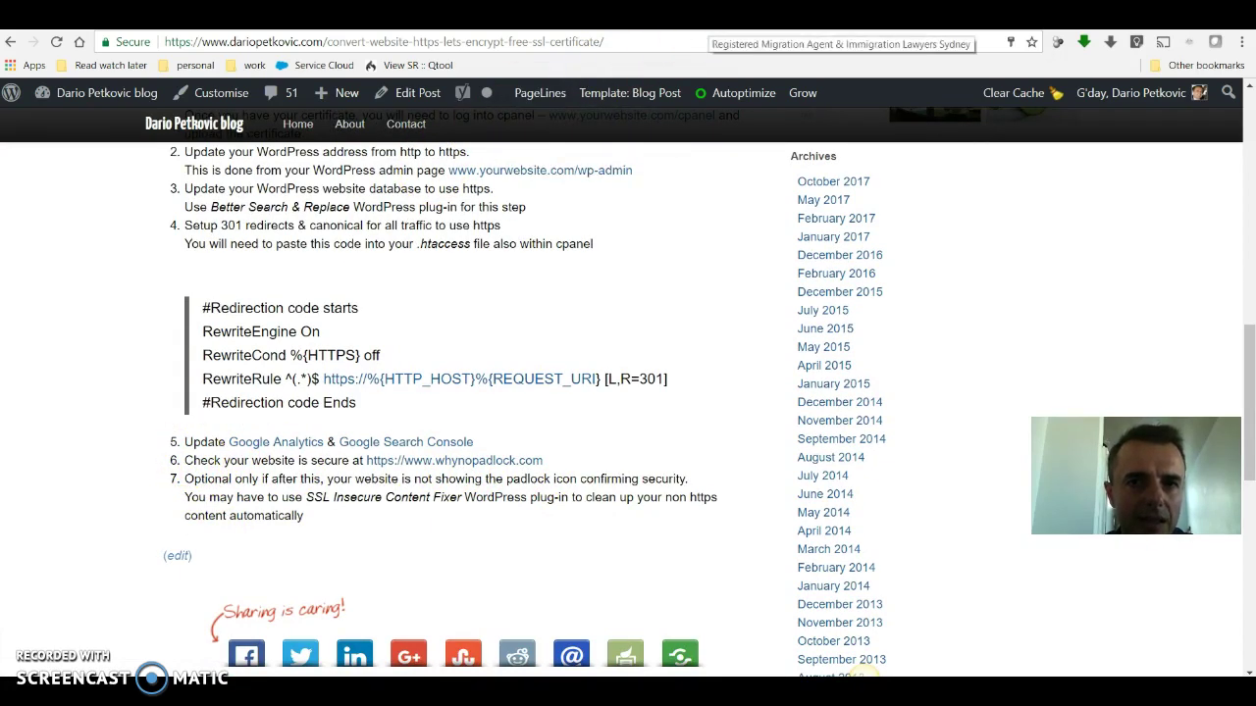
# Recheck the migration site's https address, then select 'SSL Insecure Content Fixer' in step 7
pyautogui.click(843, 15)
pyautogui.doubleClick(129, 42)
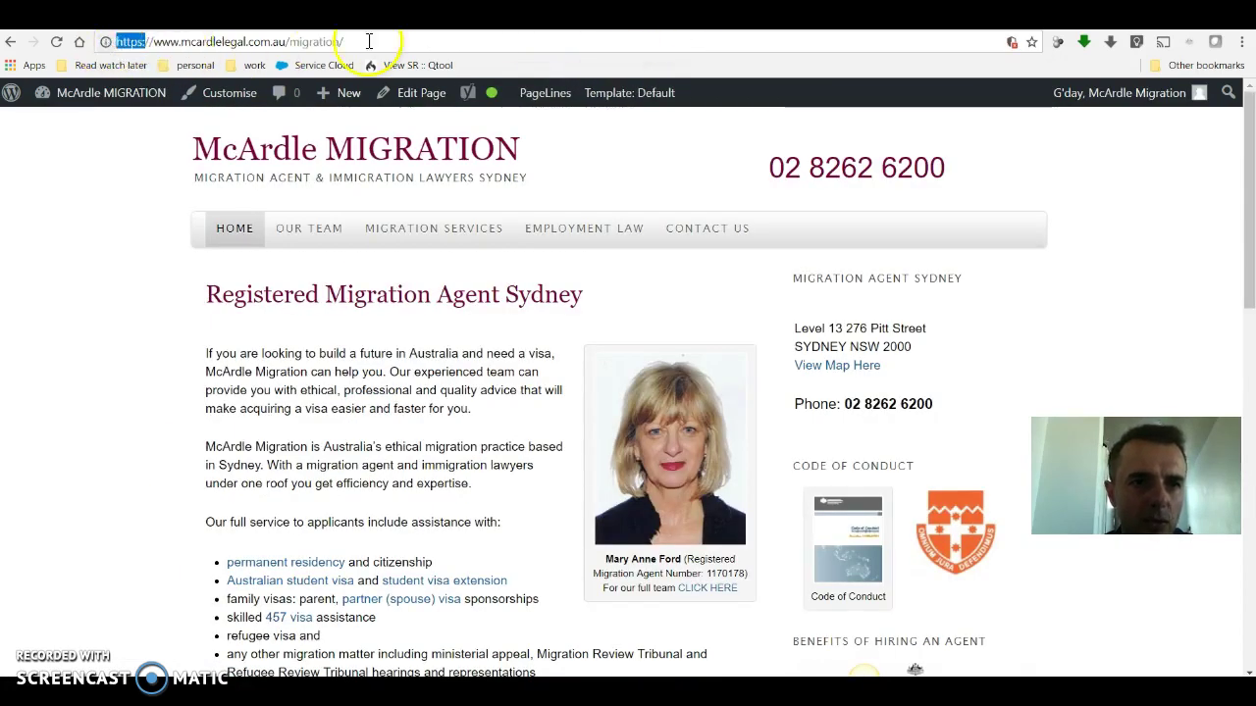
pyautogui.click(746, 15)
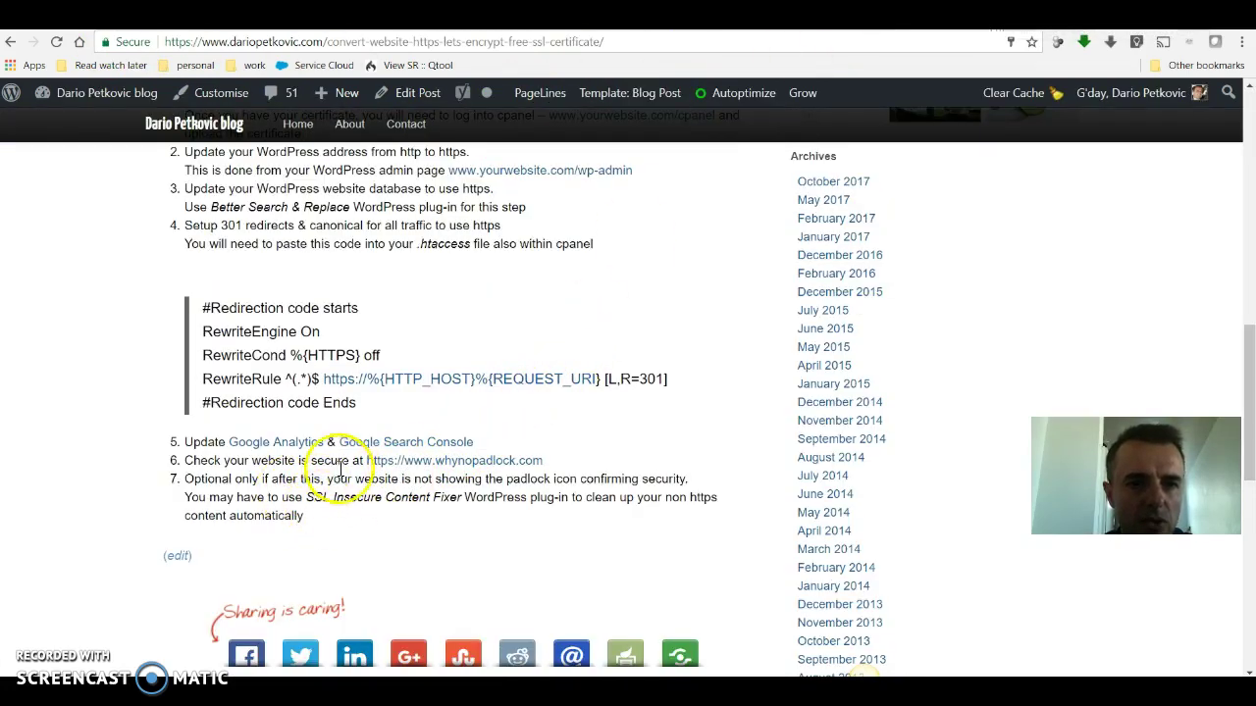
pyautogui.scroll(-1, 873, 176)
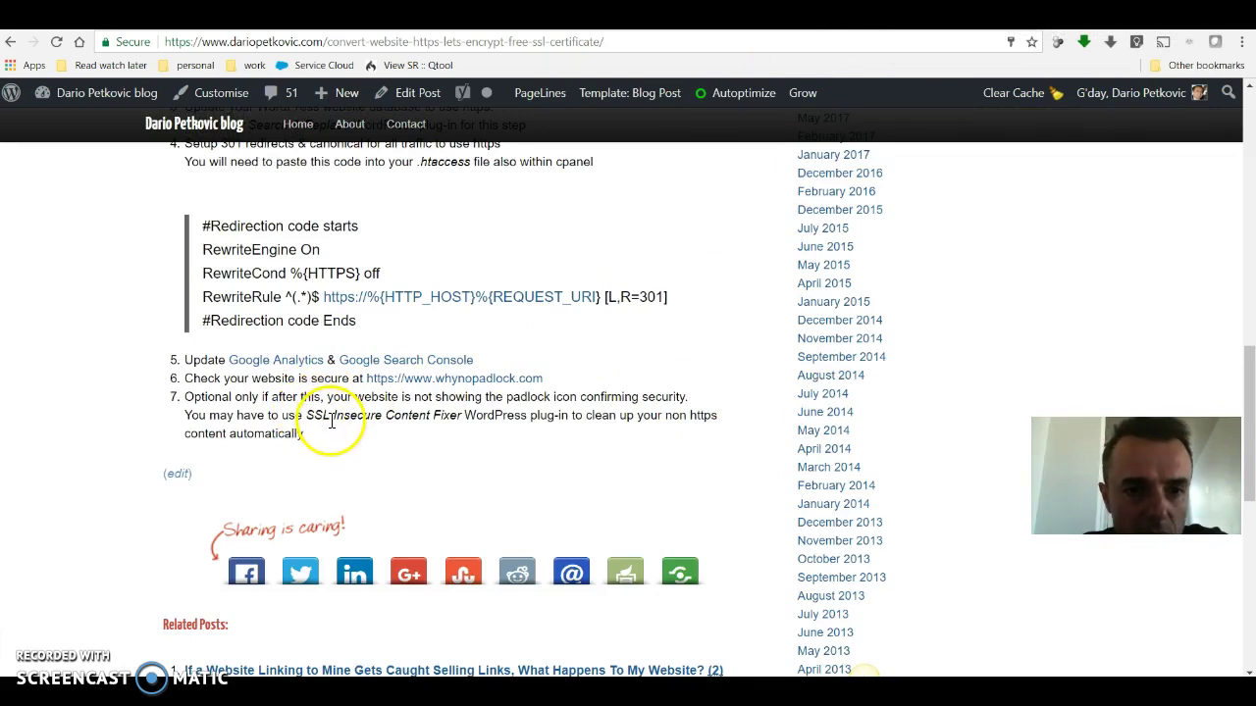
pyautogui.moveTo(306, 418); pyautogui.dragTo(467, 416)
pyautogui.hotkey('ctrl', 'c')
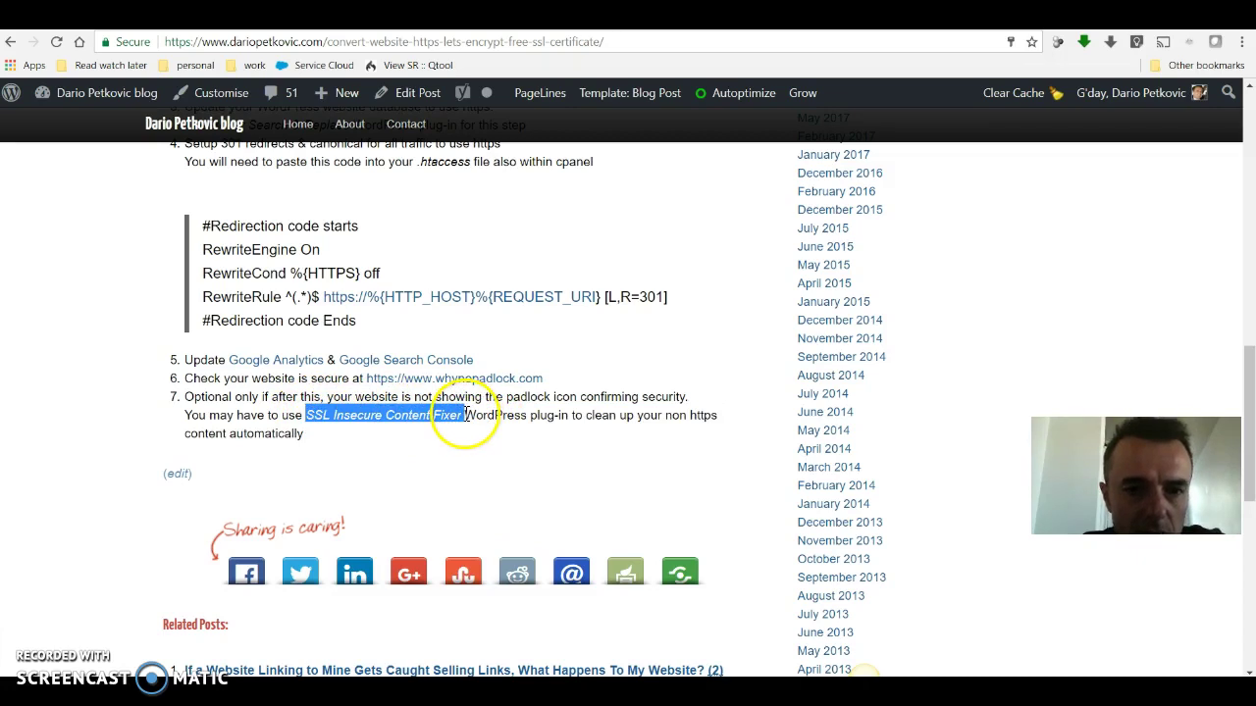
# On the migration site, search Add New for 'SSL Insecure Content Fixer' and install it
pyautogui.hotkey('ctrl', 'Tab')
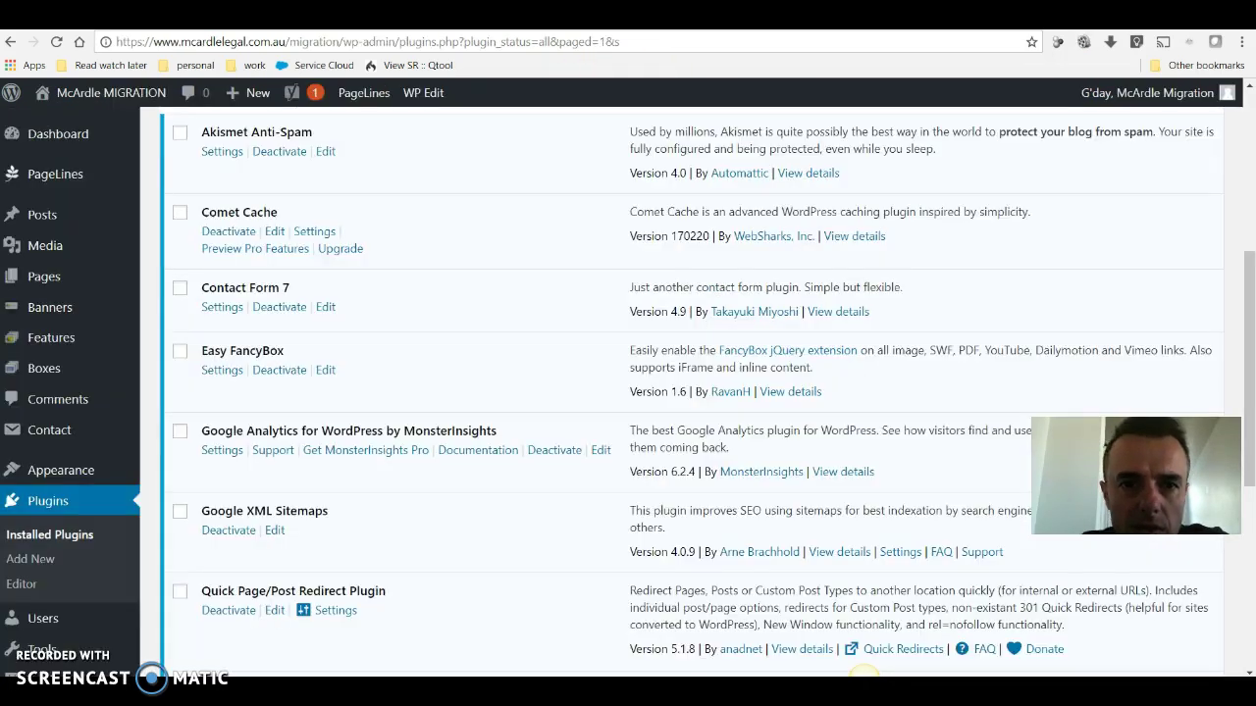
pyautogui.scroll(4, 295, 412)
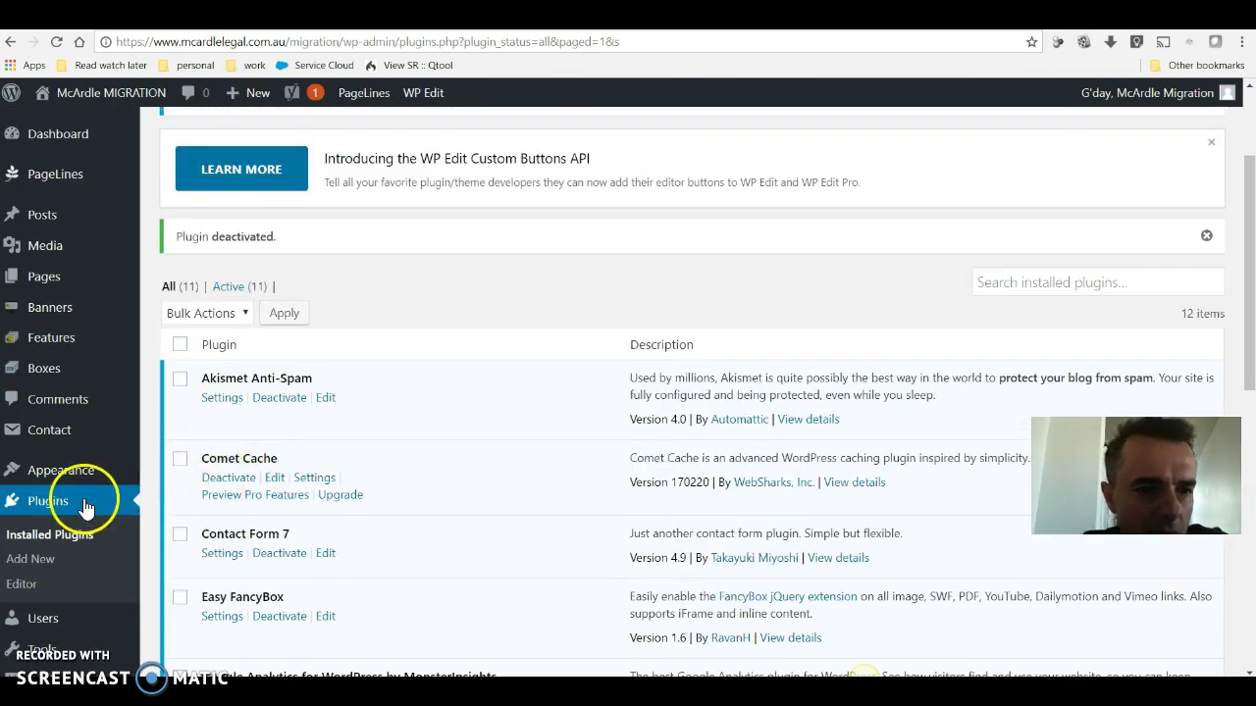
pyautogui.click(84, 505)
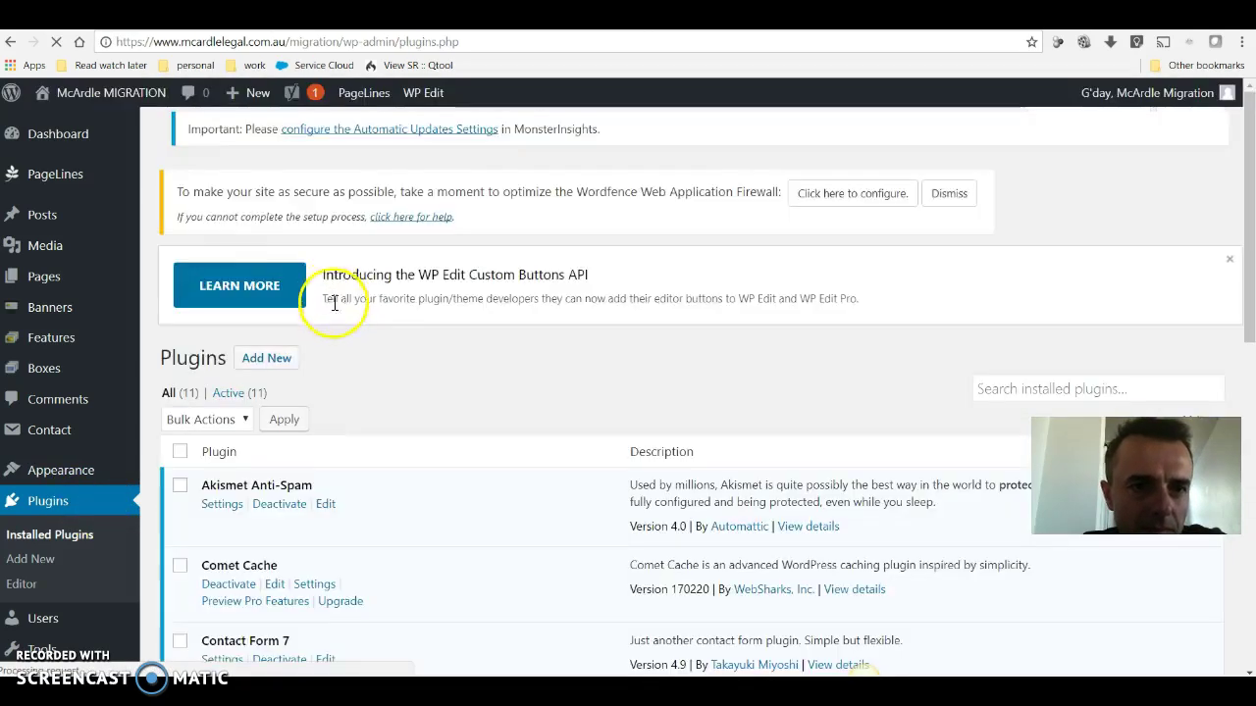
pyautogui.click(260, 226)
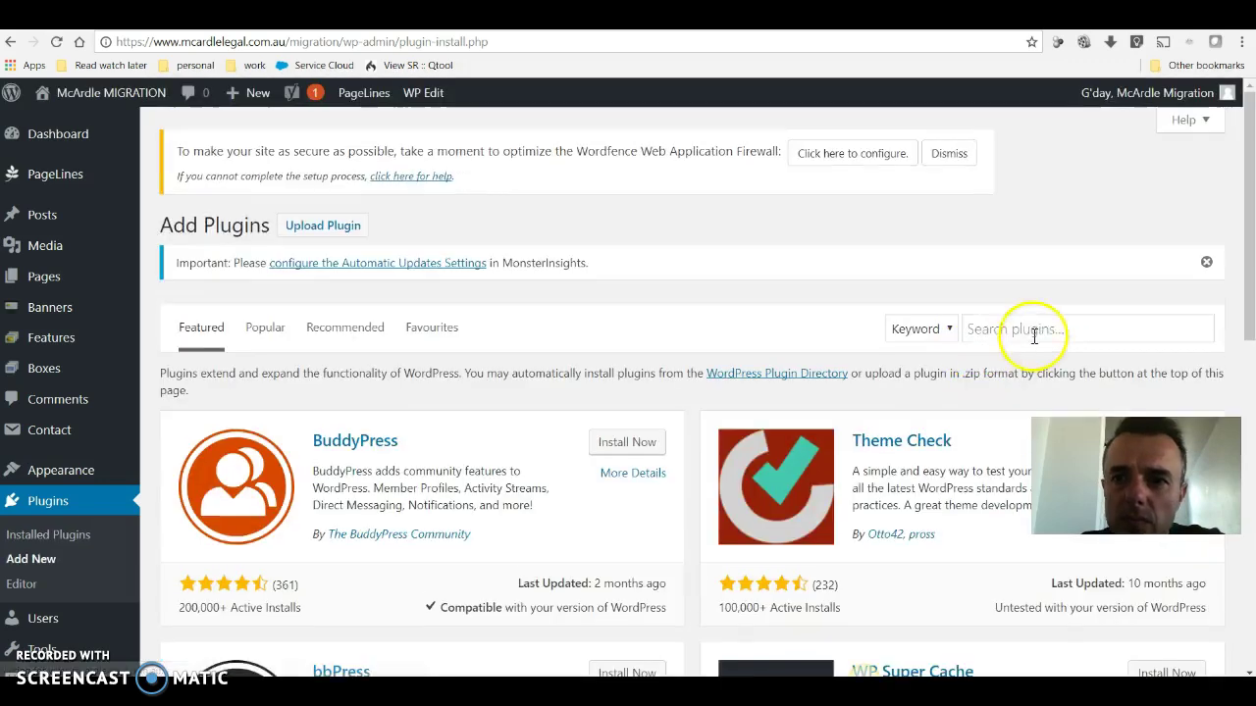
pyautogui.click(1004, 327)
pyautogui.hotkey('ctrl', 'v')
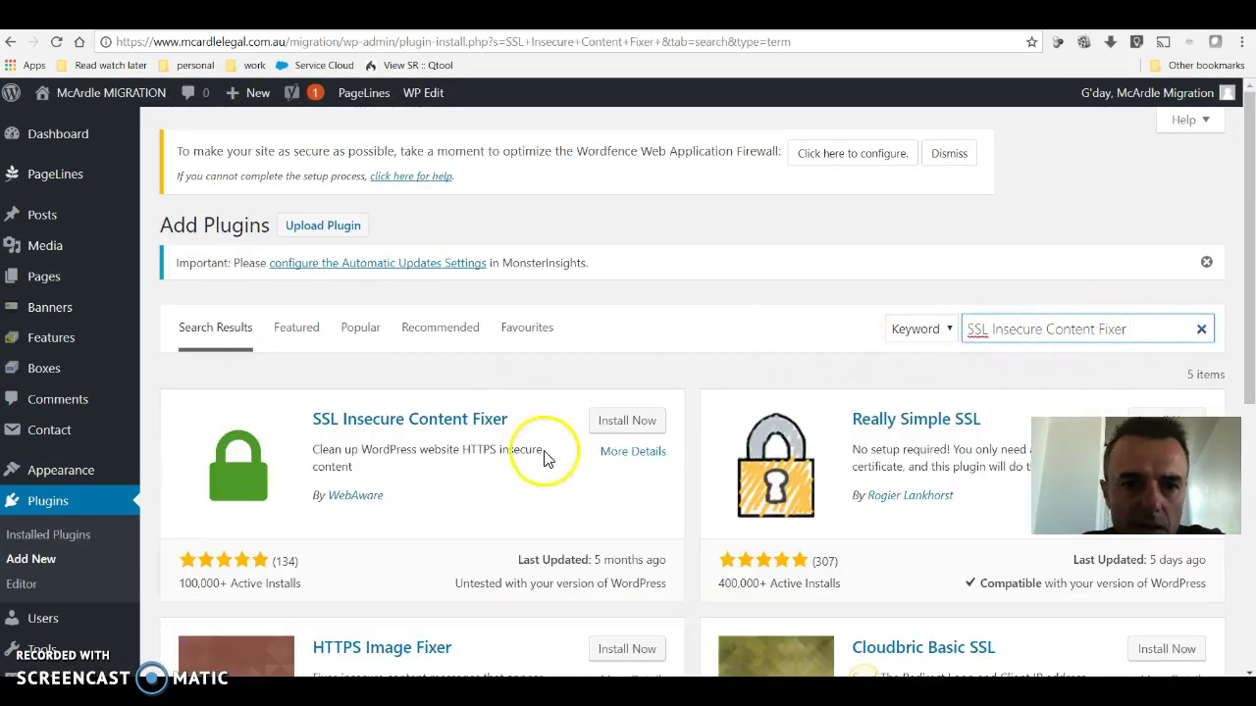
pyautogui.click(616, 421)
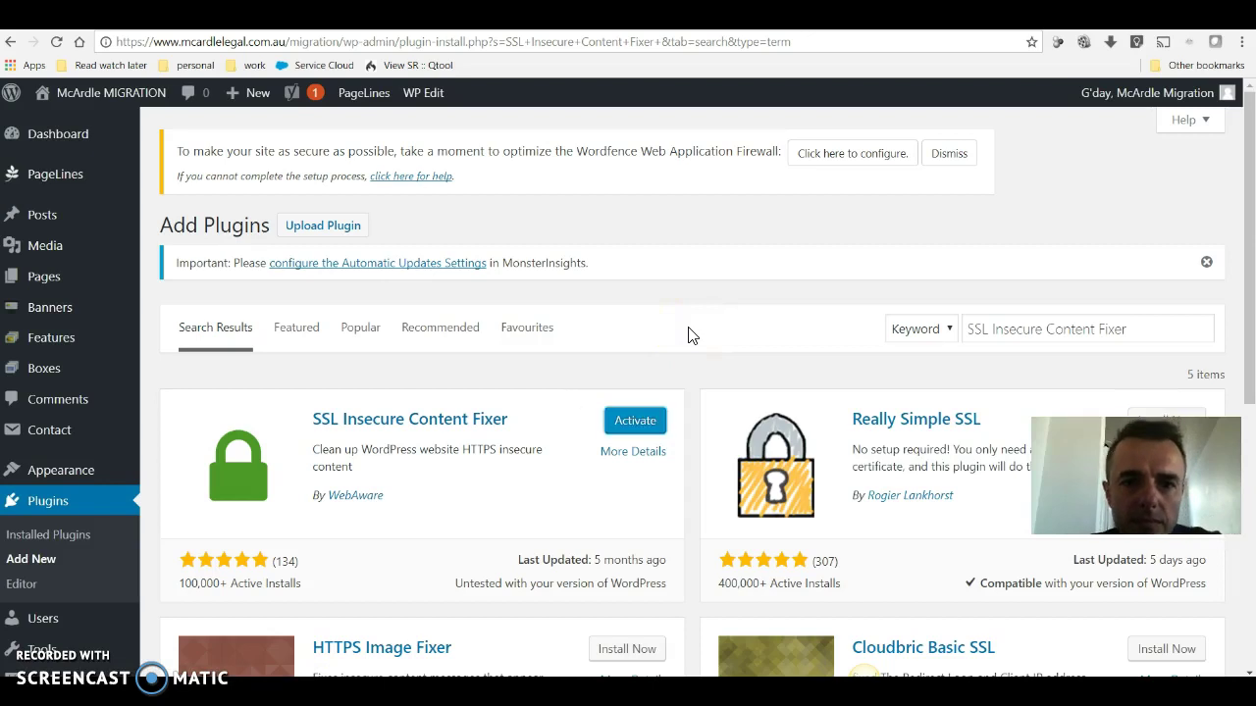
# Activate SSL Insecure Content Fixer and find it among the 12 installed plugins
pyautogui.click(634, 421)
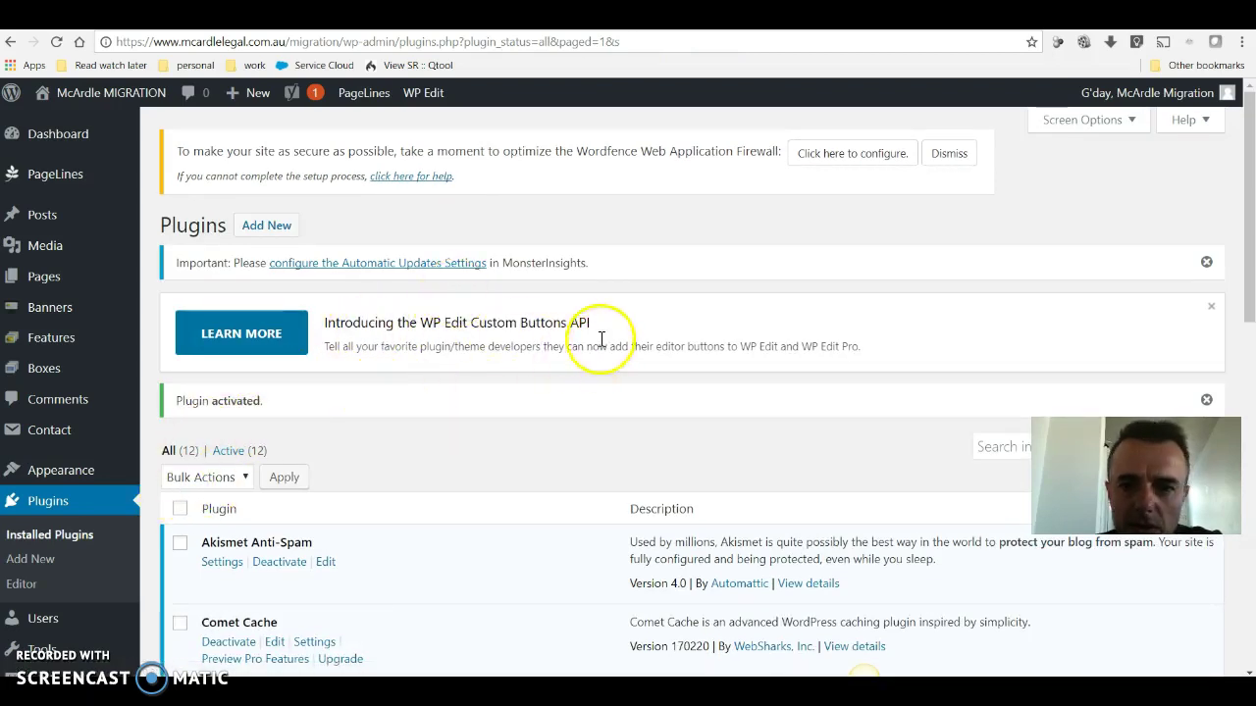
pyautogui.scroll(-4, 479, 387)
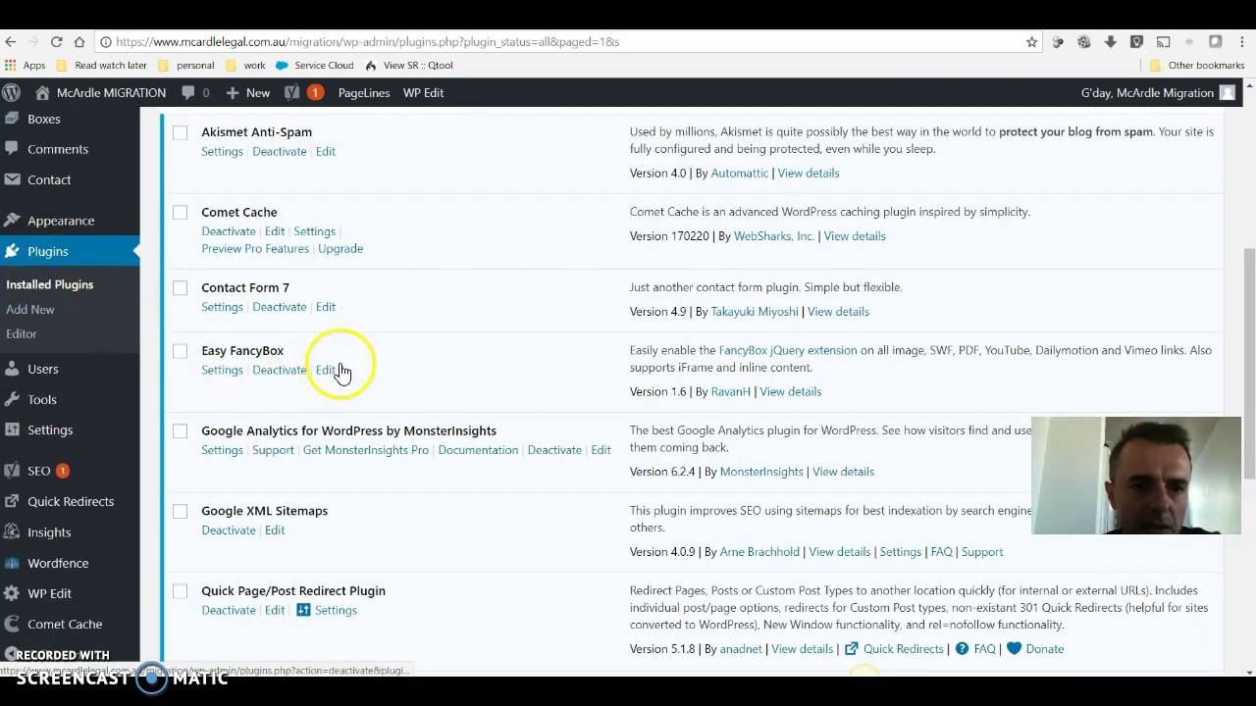
pyautogui.scroll(-4, 353, 371)
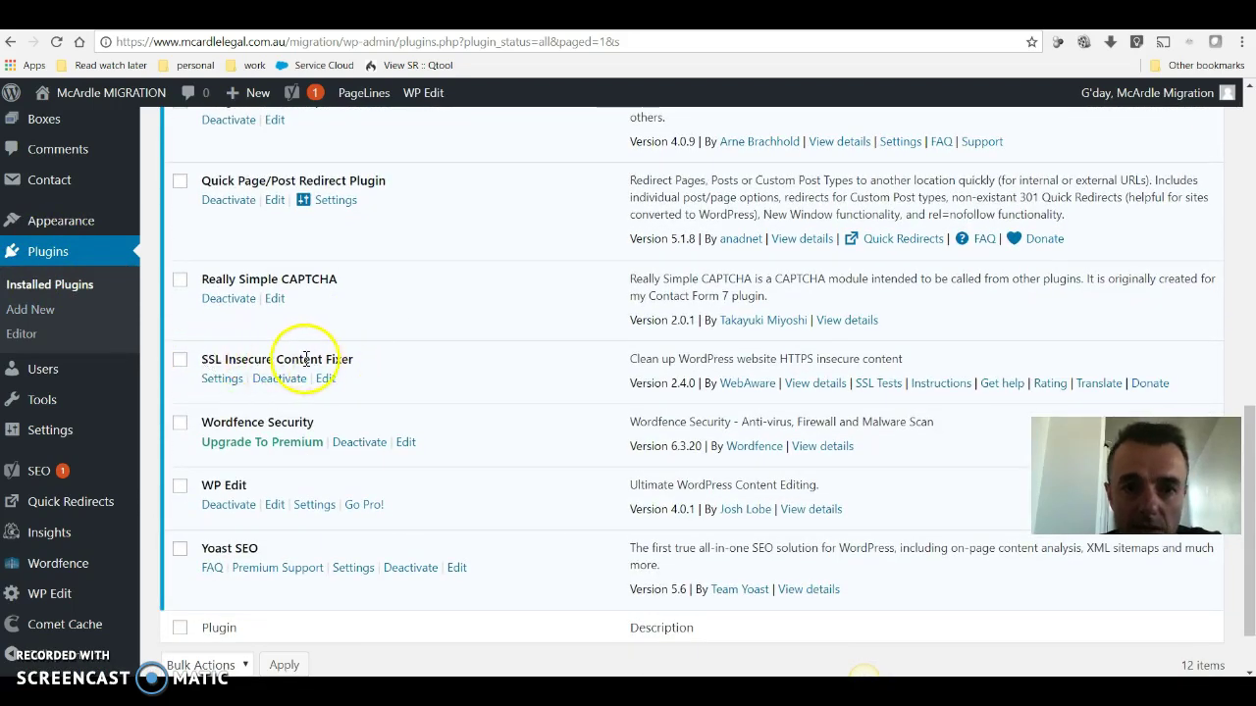
# Change SSL Insecure Content Fixer's fixing level from Simple to Capture and save
pyautogui.click(224, 382)
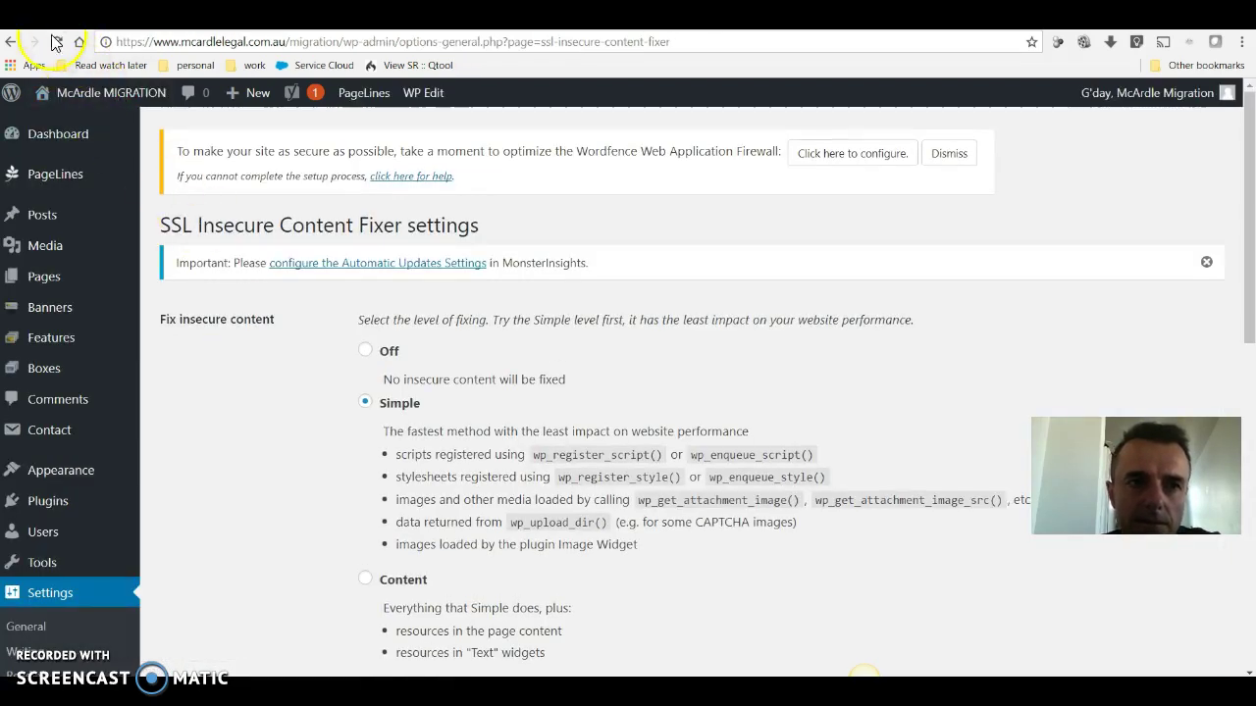
pyautogui.scroll(-5, 403, 373)
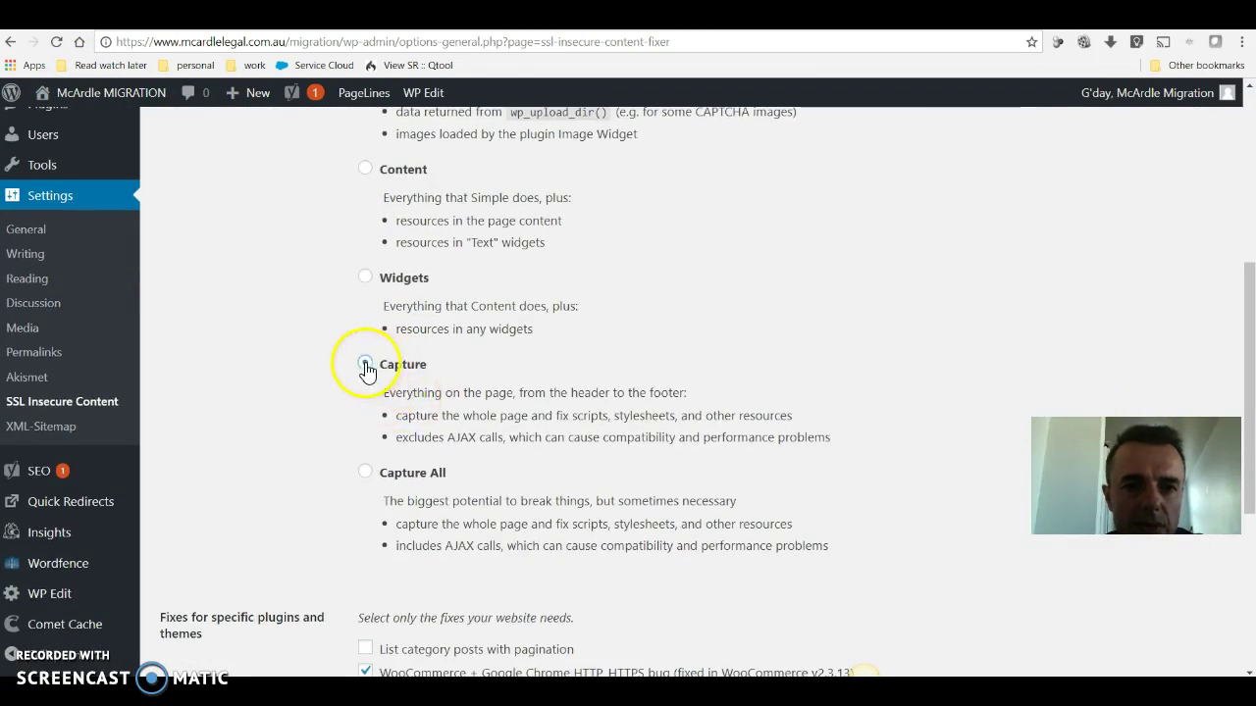
pyautogui.click(364, 365)
pyautogui.scroll(-4, 250, 393)
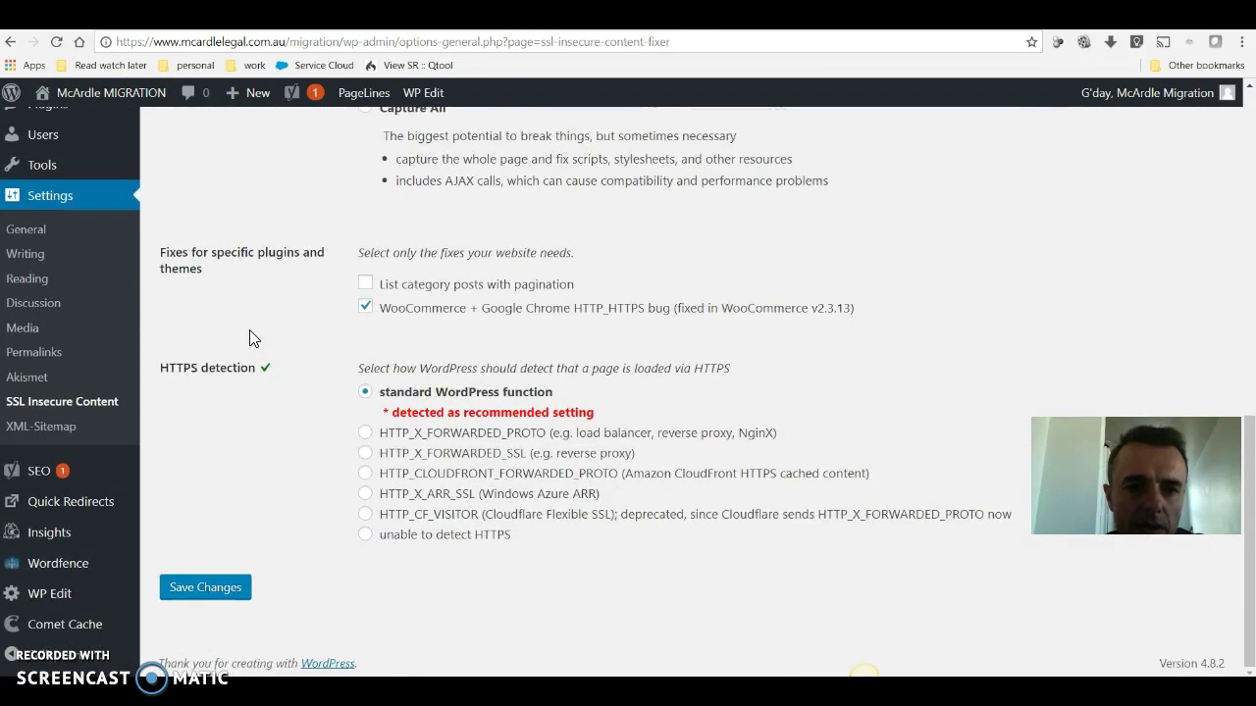
pyautogui.click(199, 592)
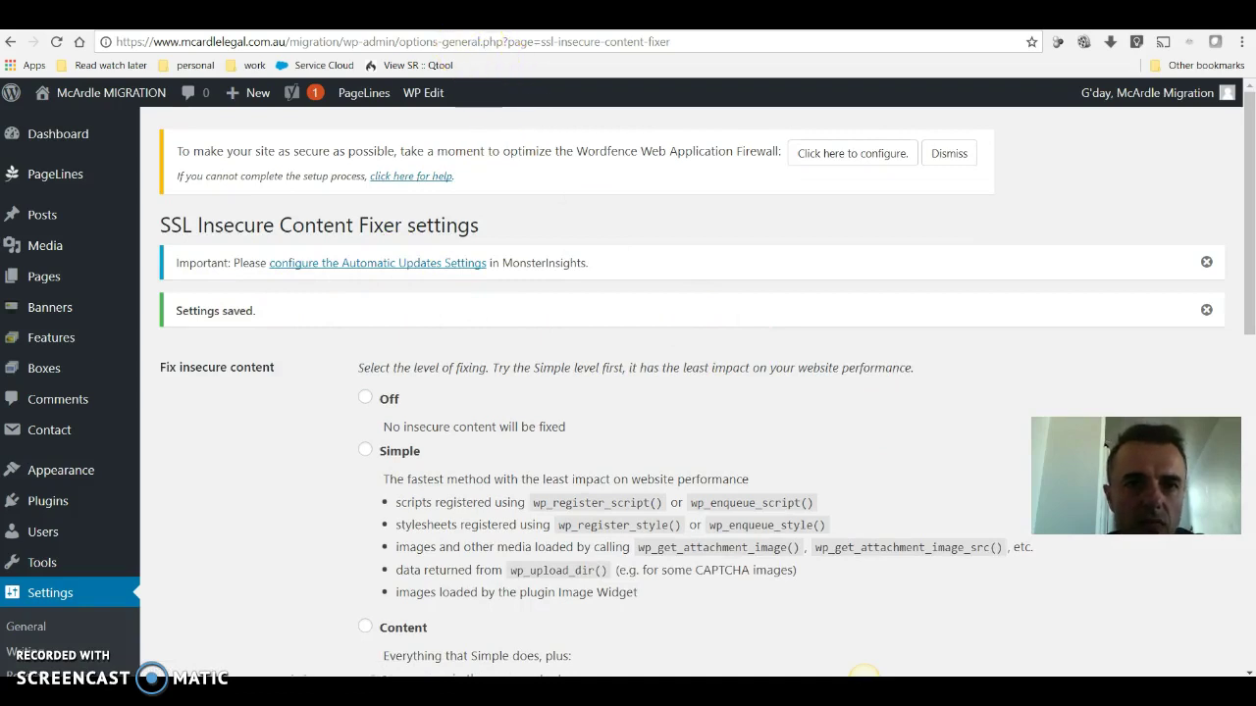
# Visit the migration site's front page and confirm the browser reports it Secure over https
pyautogui.click(94, 90)
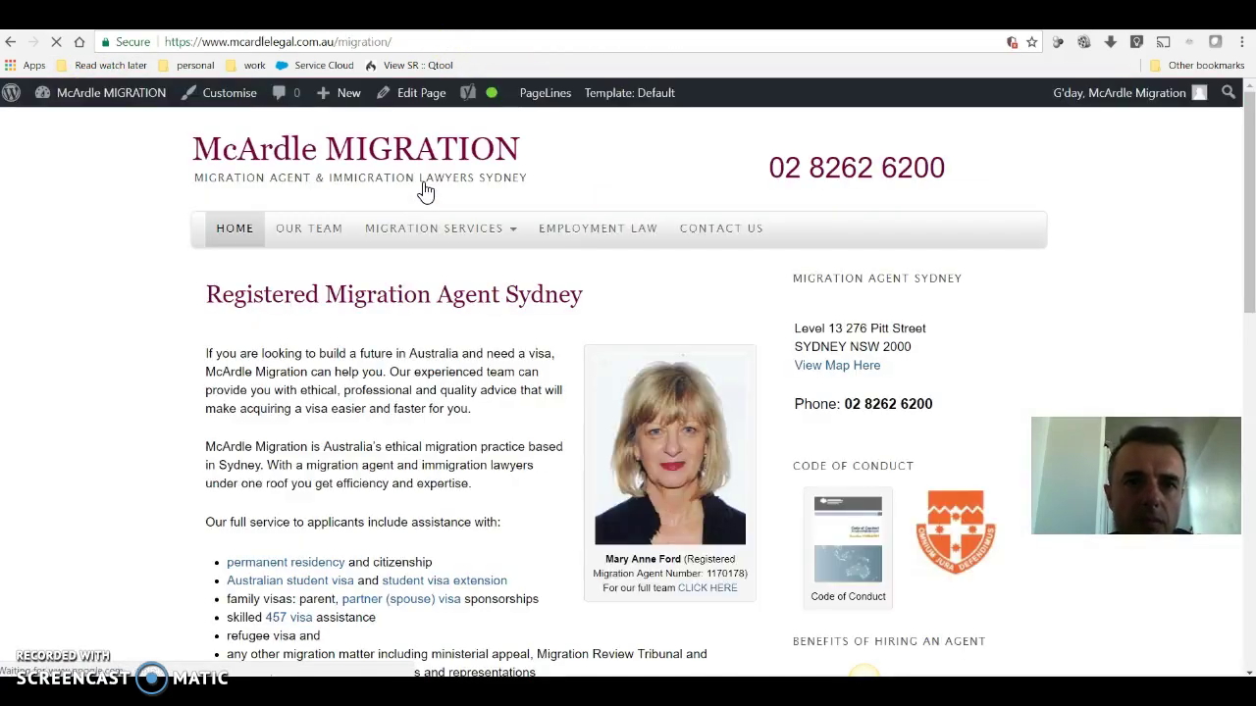